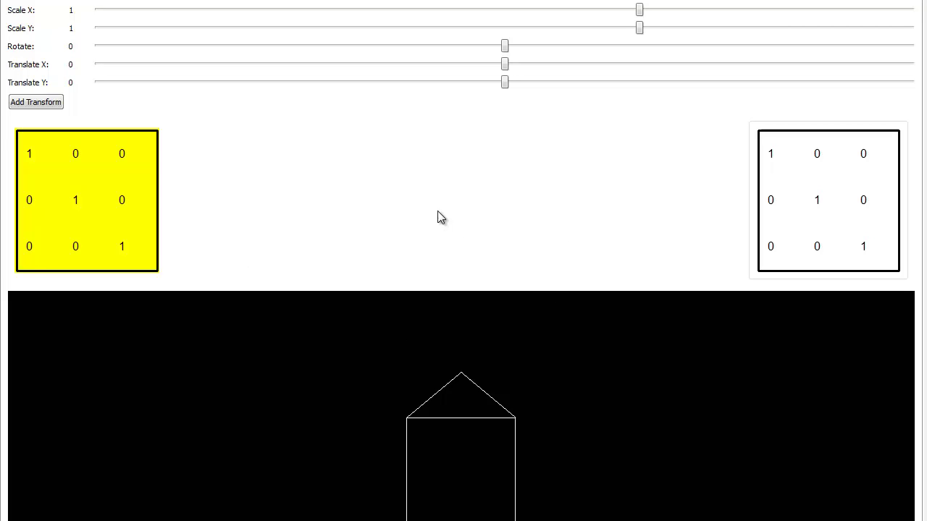
# Step: Add a second identity transform matrix to the transformation chain
pyautogui.click(36, 102)
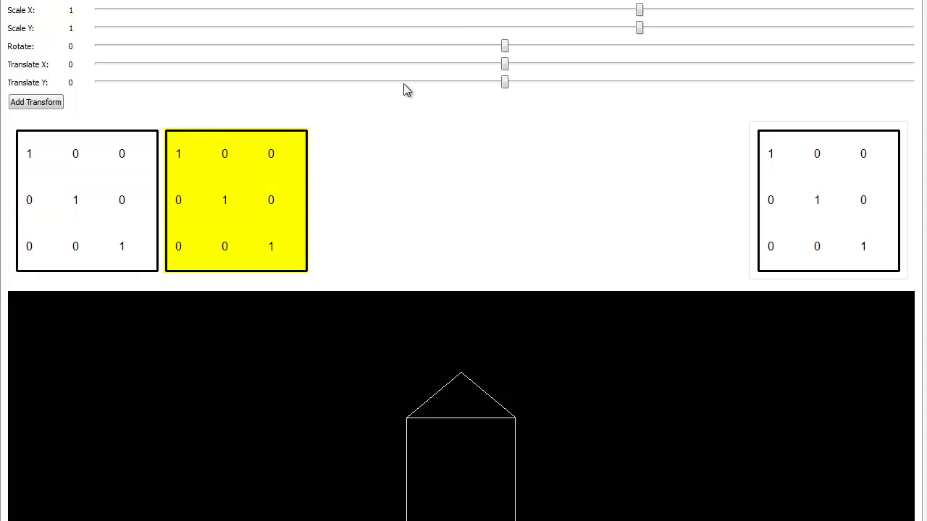
# Step: Scale the second matrix uniformly by 0.5 and rotate the first matrix by exactly 1
pyautogui.moveTo(640, 10); pyautogui.dragTo(573, 10)
pyautogui.moveTo(640, 27); pyautogui.dragTo(572, 27)
pyautogui.click(97, 204)
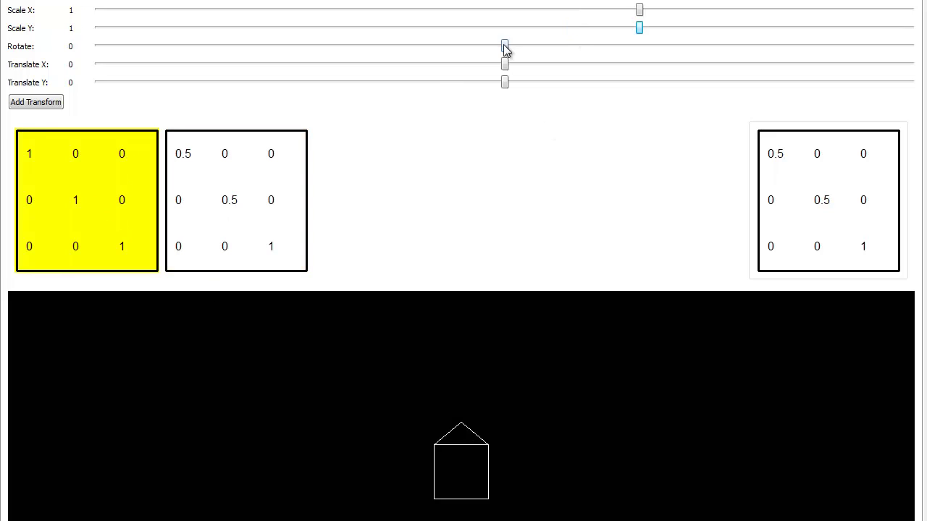
pyautogui.moveTo(505, 47); pyautogui.dragTo(636, 56)
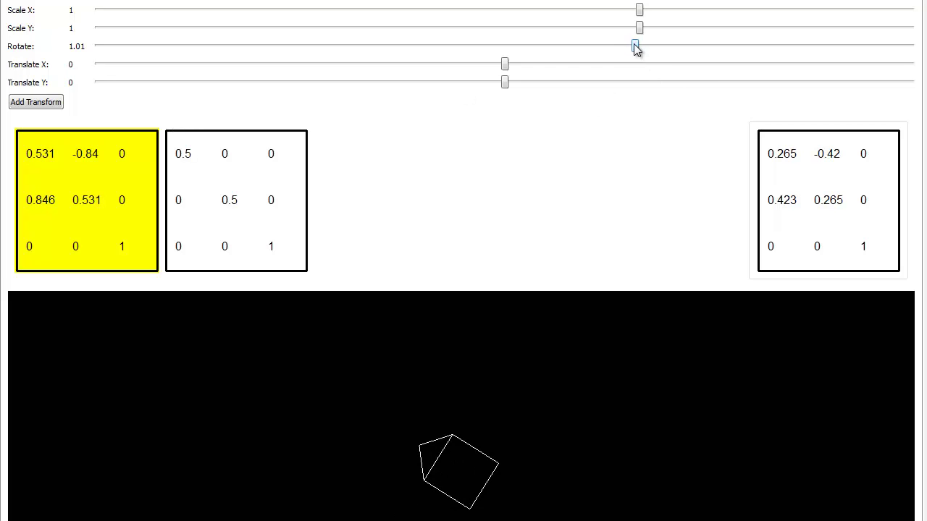
pyautogui.moveTo(635, 48); pyautogui.dragTo(634, 48)
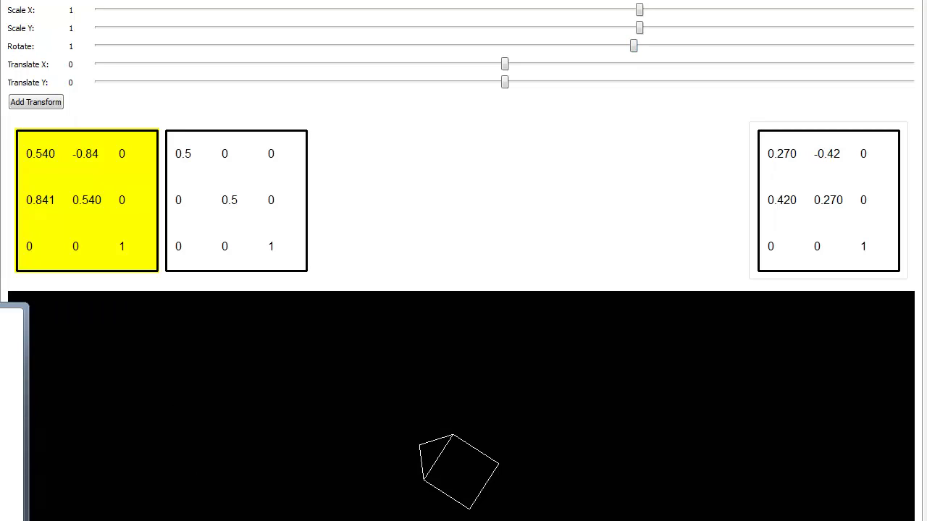
# Step: Snip the area around the rotated, halved house and move the snip aside
pyautogui.press('super+shift+s')
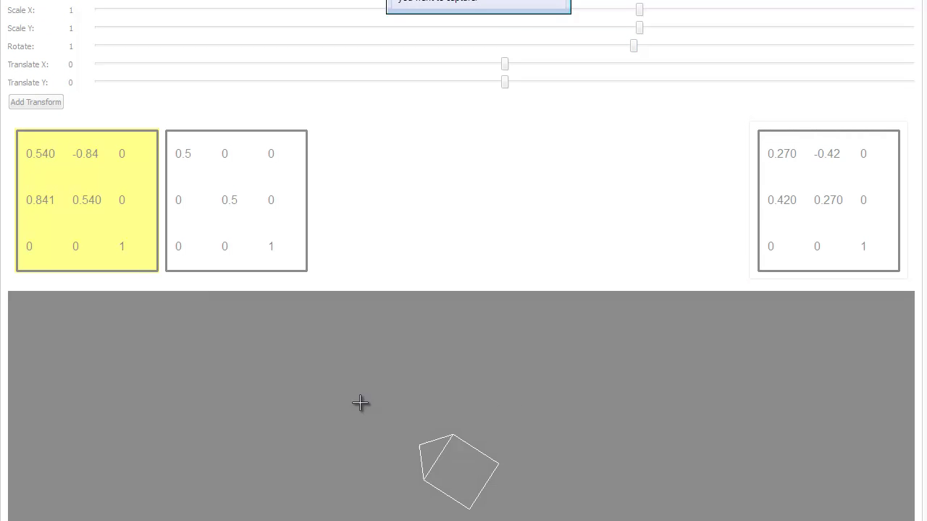
pyautogui.moveTo(384, 409); pyautogui.dragTo(524, 520)
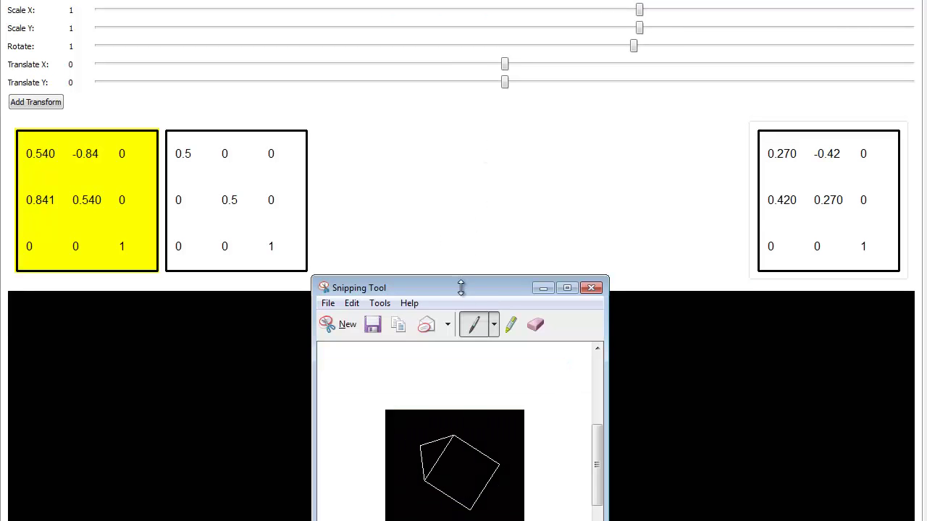
pyautogui.moveTo(457, 288); pyautogui.dragTo(926, 58)
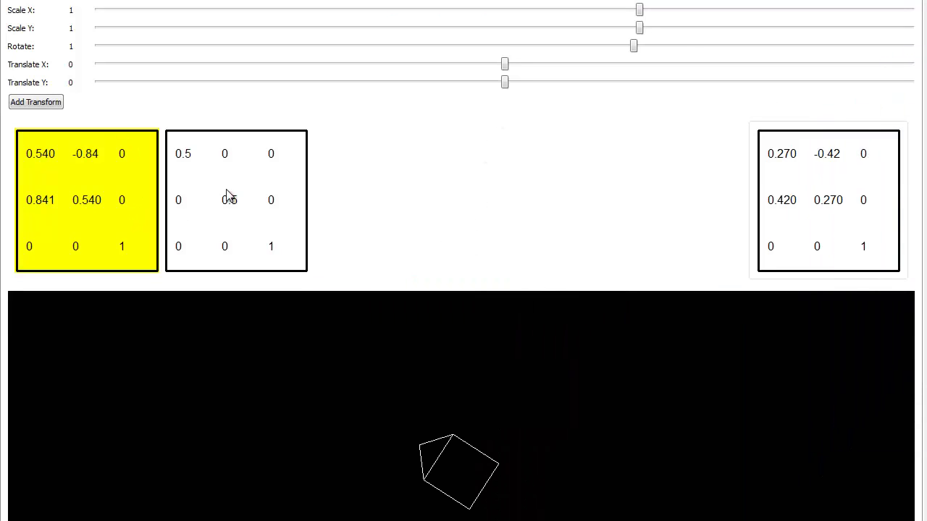
# Step: Reset the first matrix's rotation to 0 and the second matrix's Scale X and Y to 1
pyautogui.click(196, 205)
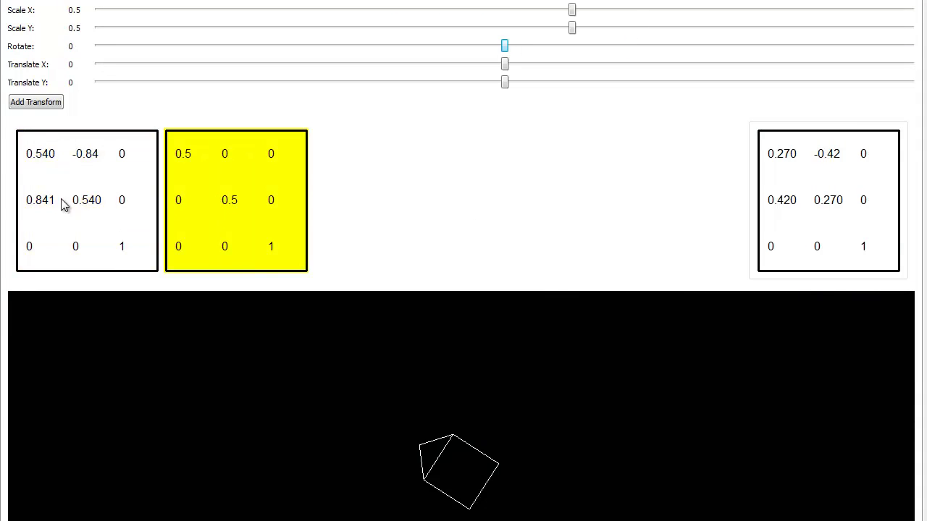
pyautogui.click(108, 207)
pyautogui.click(225, 207)
pyautogui.click(114, 190)
pyautogui.moveTo(632, 44); pyautogui.dragTo(503, 44)
pyautogui.click(271, 210)
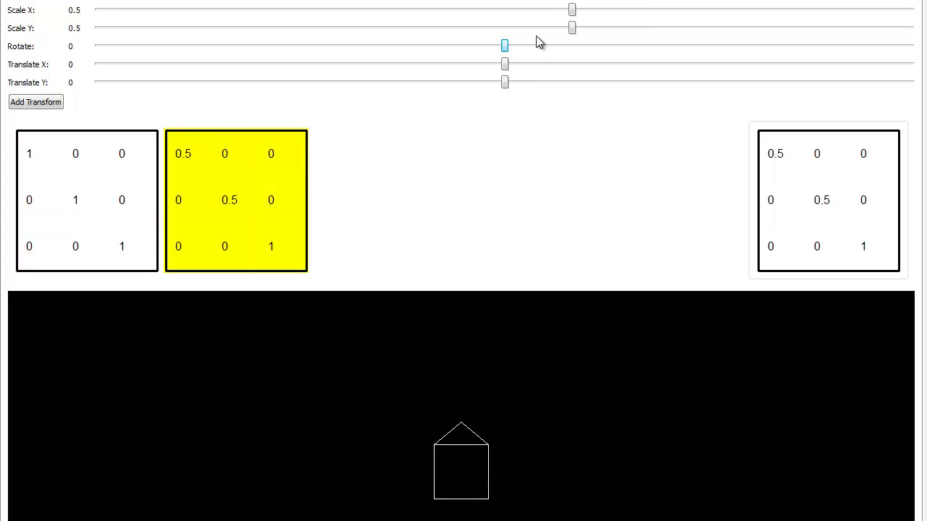
pyautogui.moveTo(572, 17); pyautogui.dragTo(642, 16)
pyautogui.moveTo(570, 29); pyautogui.dragTo(641, 32)
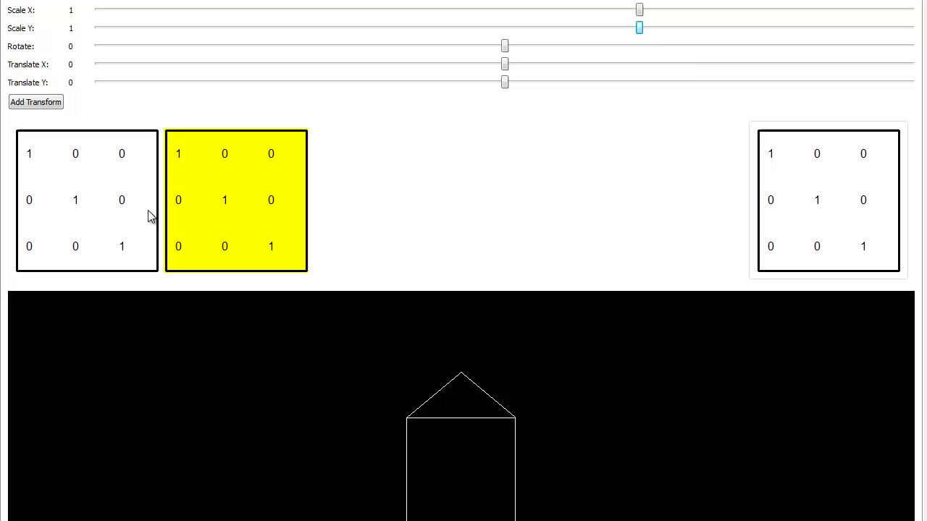
# Step: Scale the first matrix by 0.5, rotate the second by 1, and reposition the new snip
pyautogui.click(106, 206)
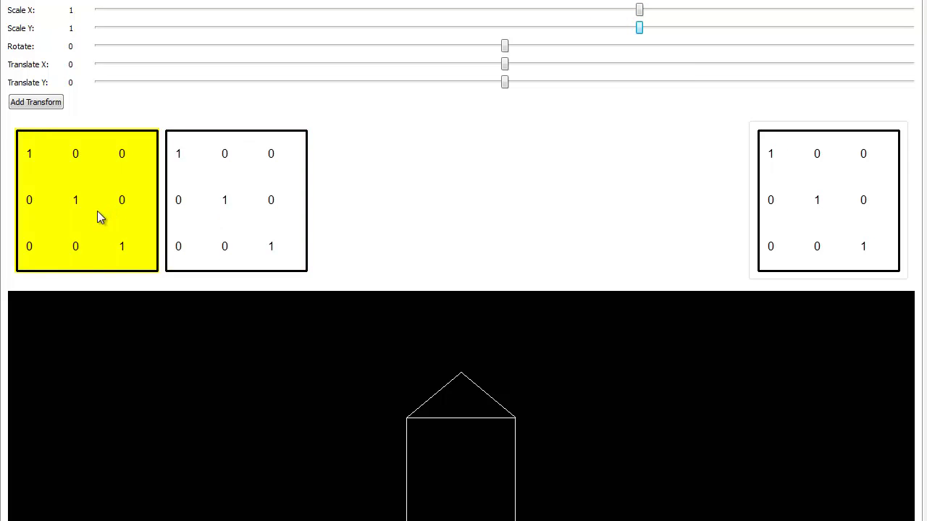
pyautogui.moveTo(640, 10); pyautogui.dragTo(574, 16)
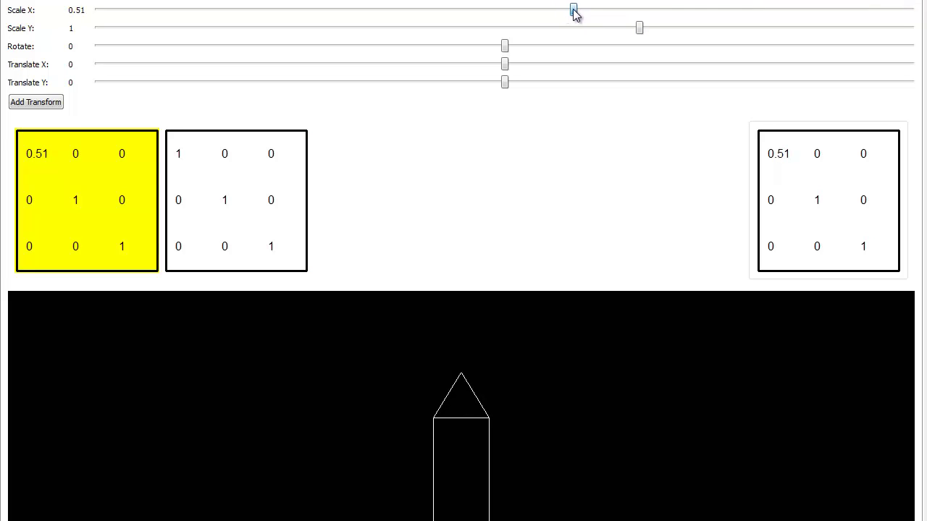
pyautogui.moveTo(640, 28); pyautogui.dragTo(573, 30)
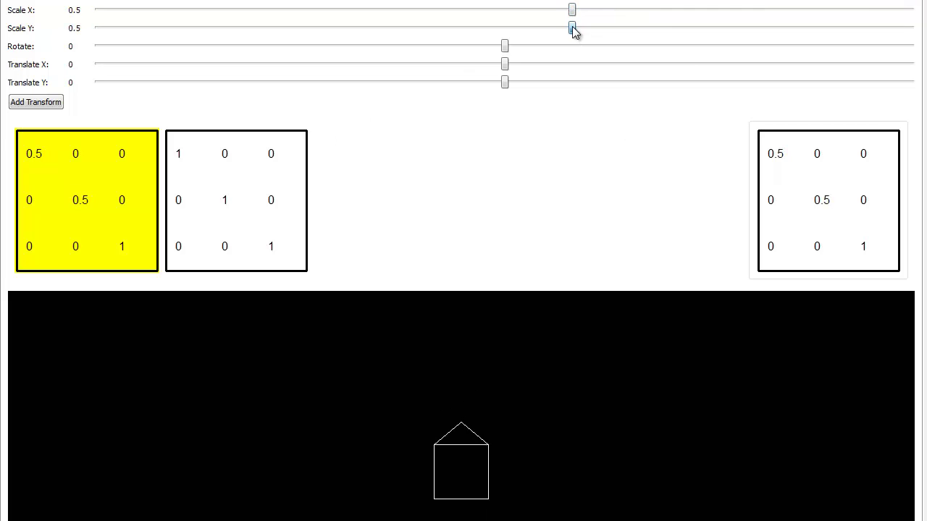
pyautogui.click(245, 210)
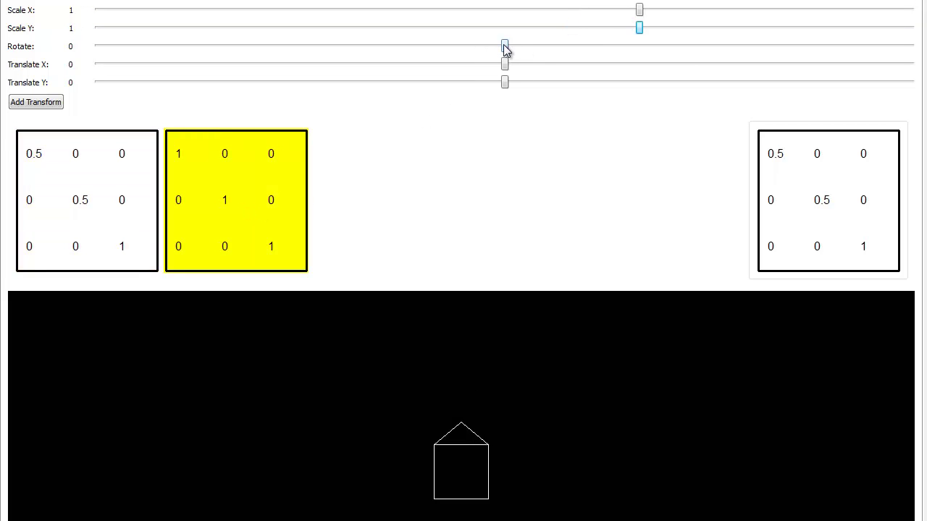
pyautogui.moveTo(505, 48); pyautogui.dragTo(635, 53)
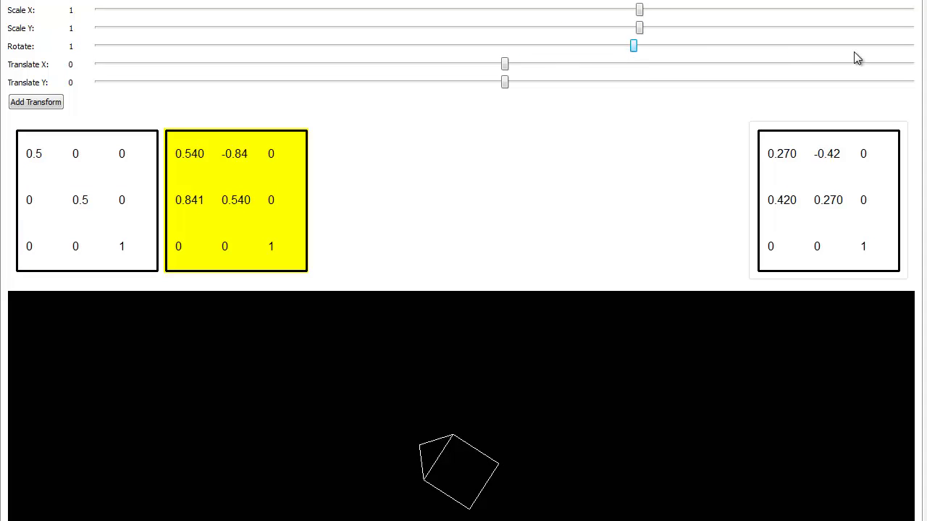
pyautogui.moveTo(455, 265); pyautogui.dragTo(384, 284)
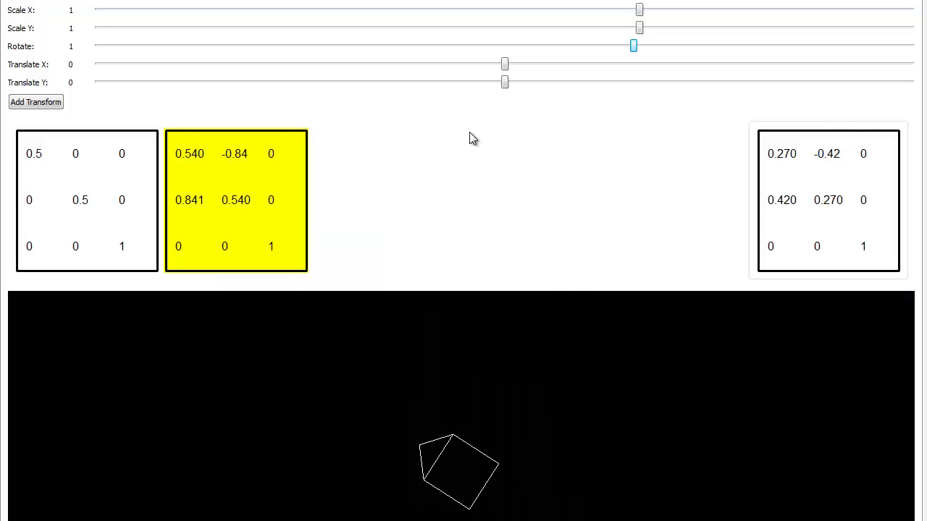
# Step: Place the house snip beside the drawing for comparison, then close it without saving
pyautogui.hotkey('alt', 'Tab')
pyautogui.hotkey('alt', 'Tab')
pyautogui.hotkey('alt', 'Tab')
pyautogui.moveTo(435, 282); pyautogui.dragTo(462, 290)
pyautogui.hotkey('alt', 'Tab')
pyautogui.hotkey('alt', 'Tab')
pyautogui.hotkey('alt', 'Tab')
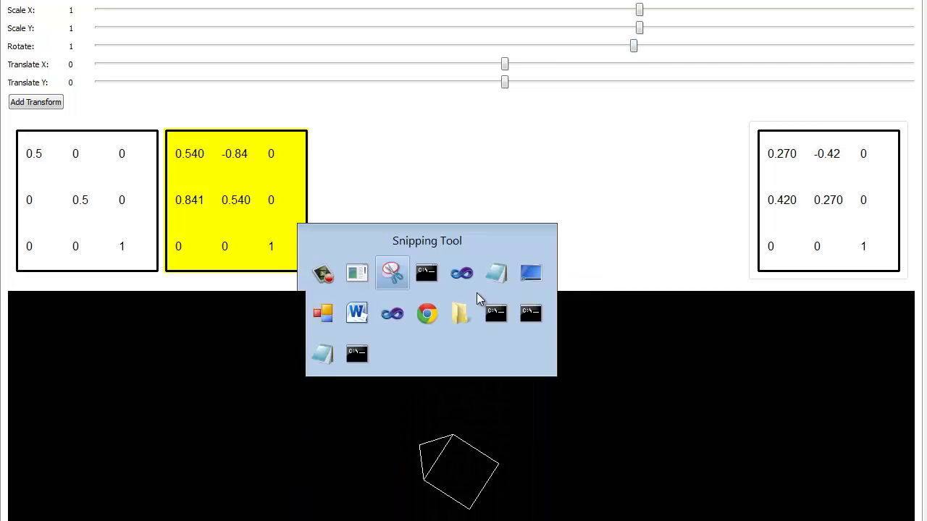
pyautogui.hotkey('alt', 'Tab')
pyautogui.hotkey('alt', 'Tab')
pyautogui.moveTo(467, 293); pyautogui.dragTo(243, 292)
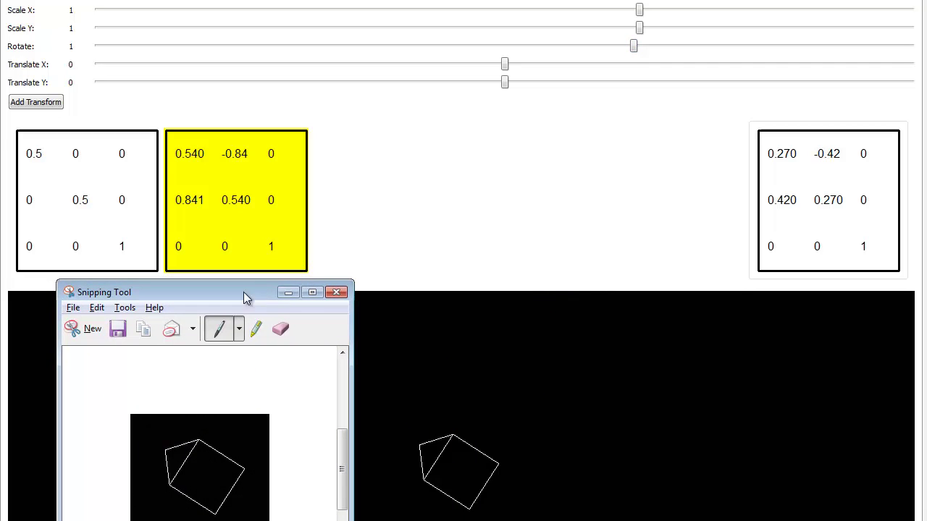
pyautogui.click(336, 293)
pyautogui.click(265, 458)
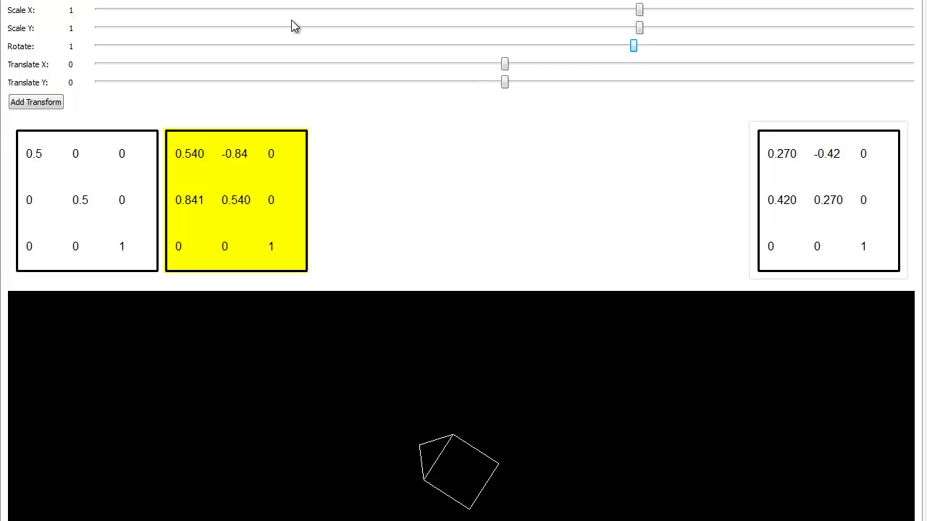
# Step: Reset the first matrix to identity with rotation 0 and Scale X and Y at 1
pyautogui.click(95, 239)
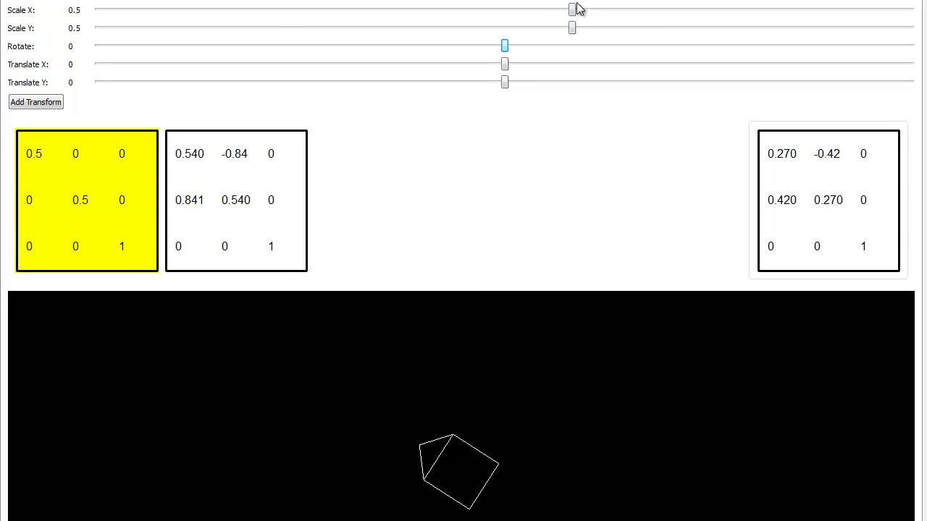
pyautogui.moveTo(577, 9); pyautogui.dragTo(504, 45)
pyautogui.click(278, 182)
pyautogui.click(145, 140)
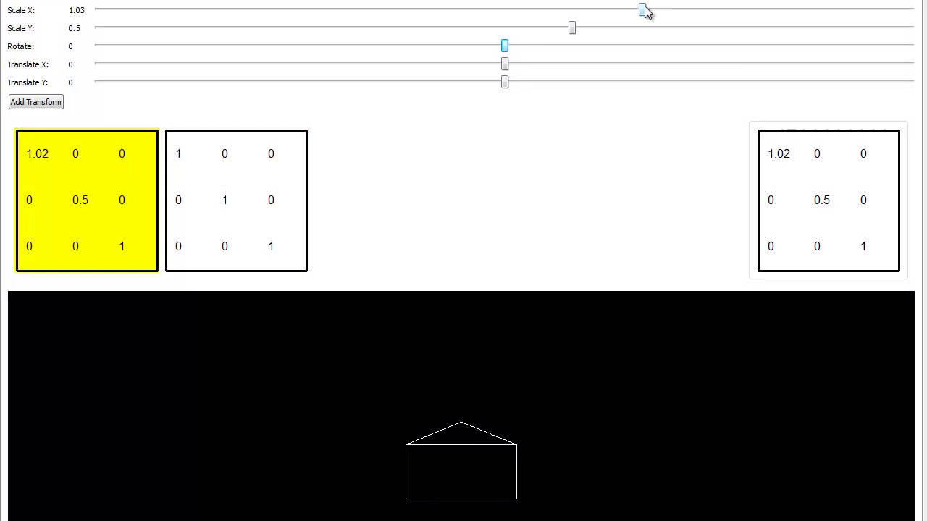
pyautogui.moveTo(646, 14); pyautogui.dragTo(644, 13)
pyautogui.moveTo(572, 29); pyautogui.dragTo(643, 34)
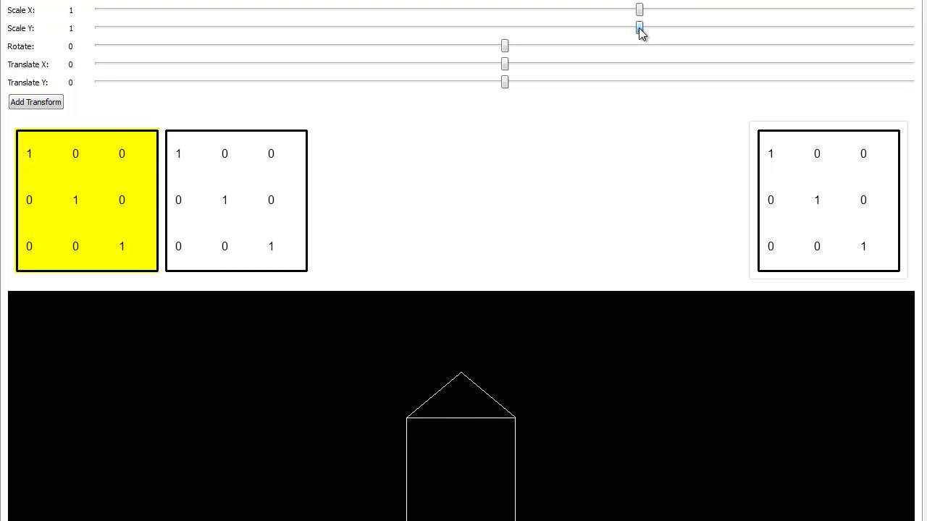
# Step: Give the second matrix Scale X 2 and Scale Y 0.5, flattening the house
pyautogui.click(223, 222)
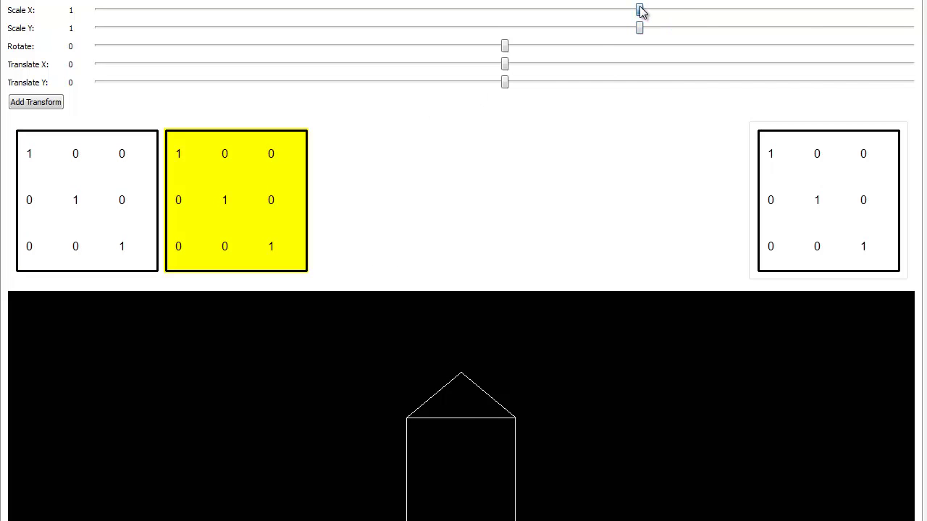
pyautogui.moveTo(640, 11); pyautogui.dragTo(774, 9)
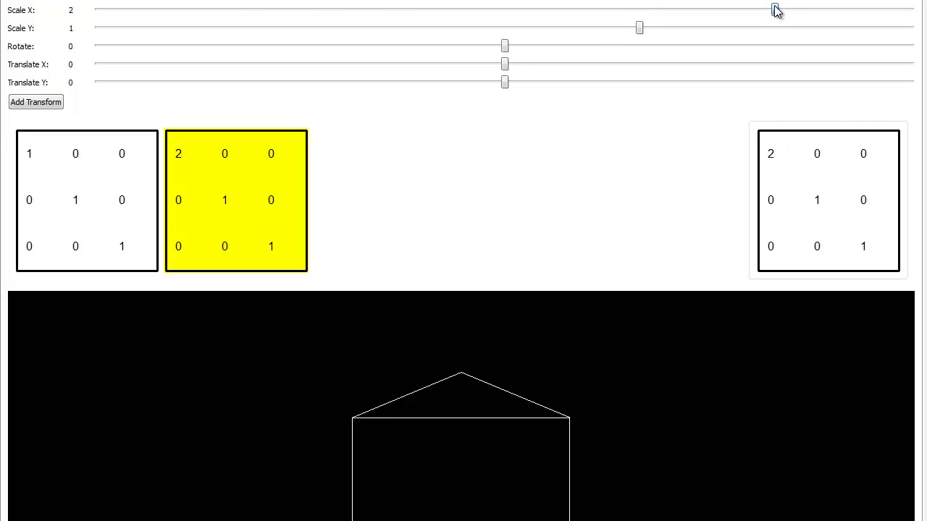
pyautogui.moveTo(639, 29); pyautogui.dragTo(572, 29)
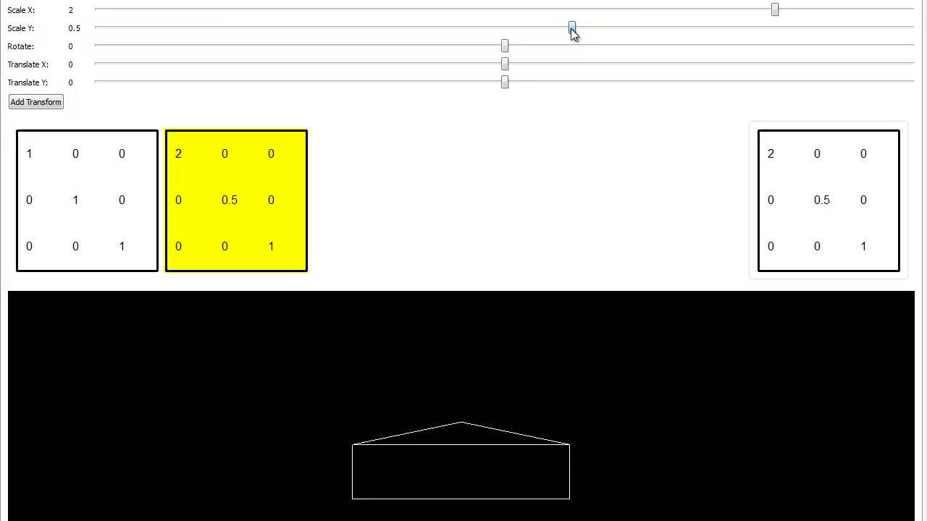
pyautogui.click(93, 240)
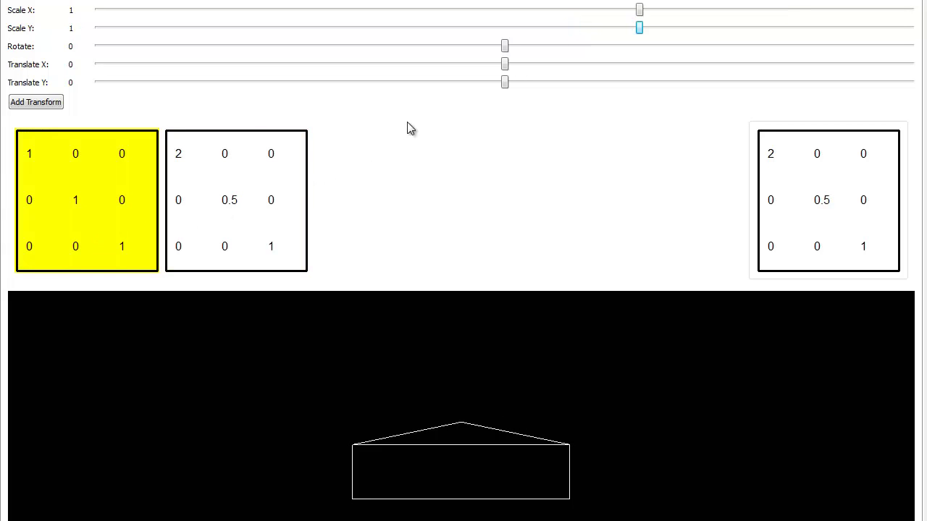
# Step: Rotate the first matrix by about 1, snip the stretched rotated house, then return rotation to 0
pyautogui.moveTo(507, 46)
pyautogui.mouseDown()
pyautogui.moveTo(622, 46)
pyautogui.moveTo(394, 46)
pyautogui.moveTo(578, 47)
pyautogui.moveTo(410, 47)
pyautogui.moveTo(634, 61)
pyautogui.mouseUp()
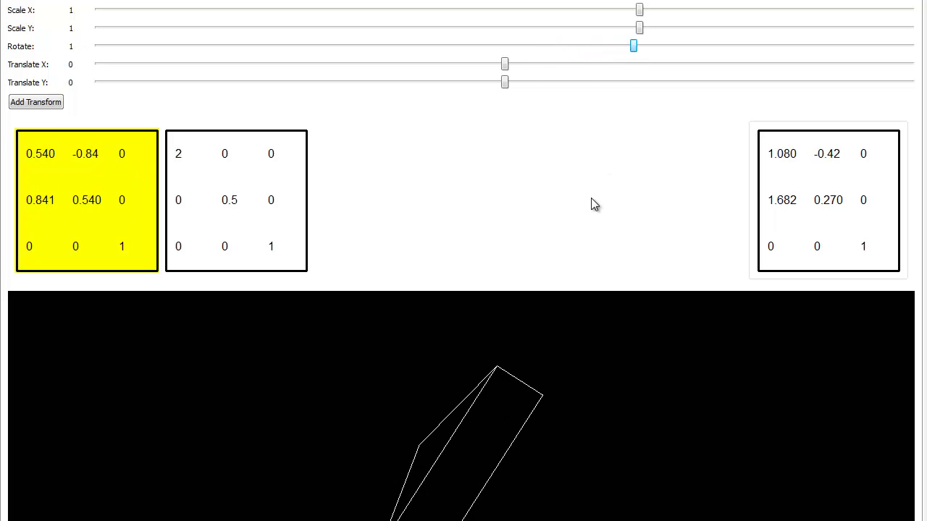
pyautogui.press('ctrl+Print')
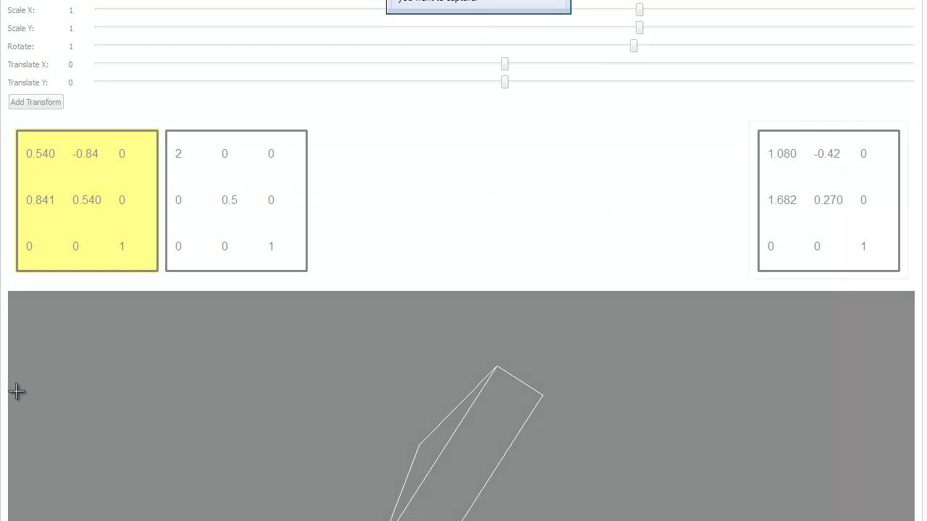
pyautogui.moveTo(287, 332)
pyautogui.mouseDown()
pyautogui.moveTo(585, 520)
pyautogui.moveTo(621, 520)
pyautogui.mouseUp()
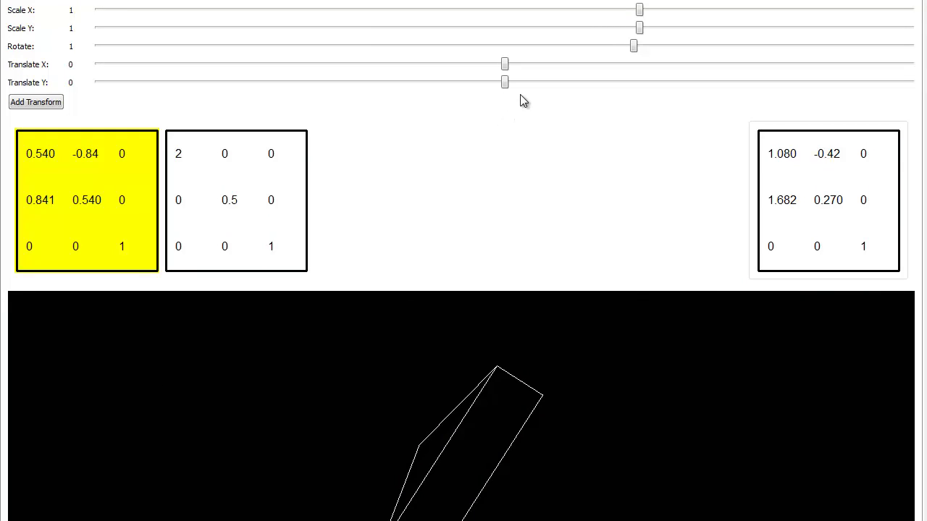
pyautogui.moveTo(634, 47)
pyautogui.mouseDown()
pyautogui.moveTo(689, 63)
pyautogui.moveTo(478, 62)
pyautogui.moveTo(680, 65)
pyautogui.moveTo(569, 63)
pyautogui.moveTo(615, 63)
pyautogui.moveTo(506, 45)
pyautogui.mouseUp()
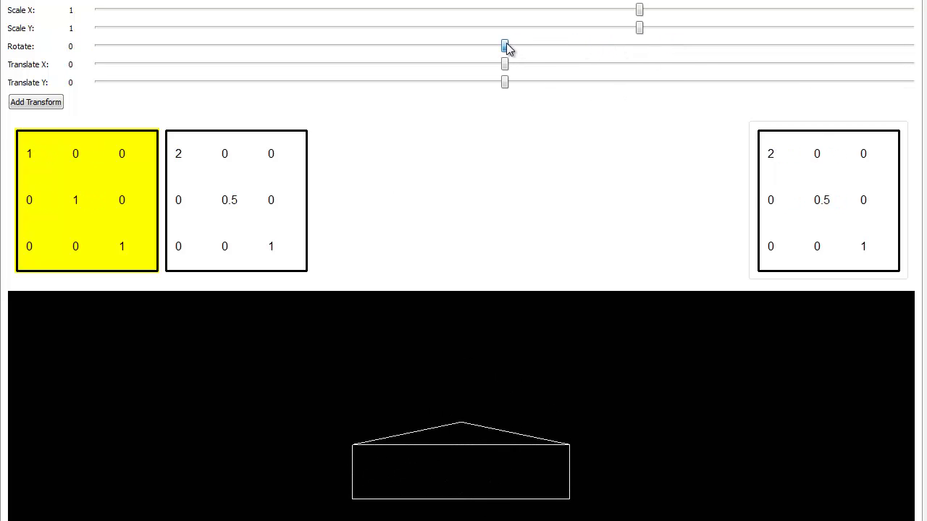
# Step: Return the second matrix's Scale Y and Scale X to 1, then reselect the first matrix
pyautogui.click(181, 167)
pyautogui.moveTo(572, 28)
pyautogui.mouseDown()
pyautogui.moveTo(676, 31)
pyautogui.moveTo(639, 28)
pyautogui.mouseUp()
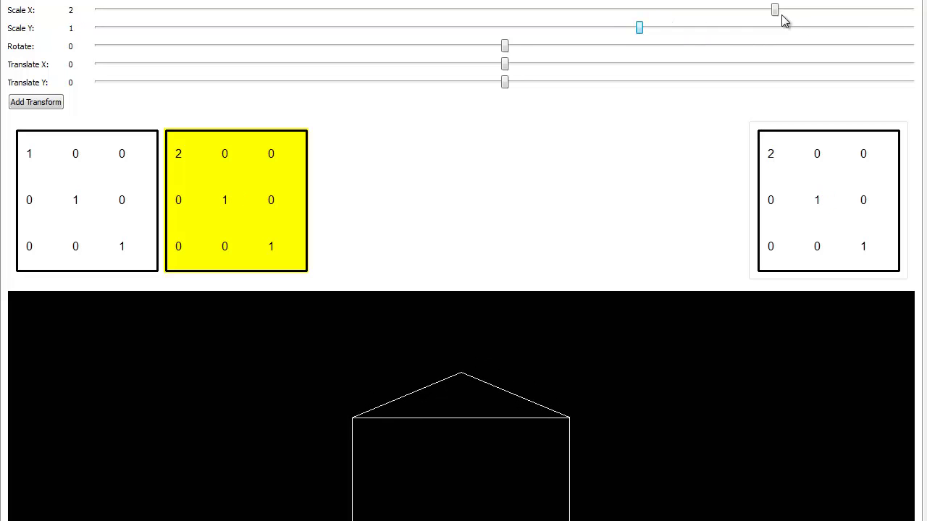
pyautogui.moveTo(776, 15); pyautogui.dragTo(641, 16)
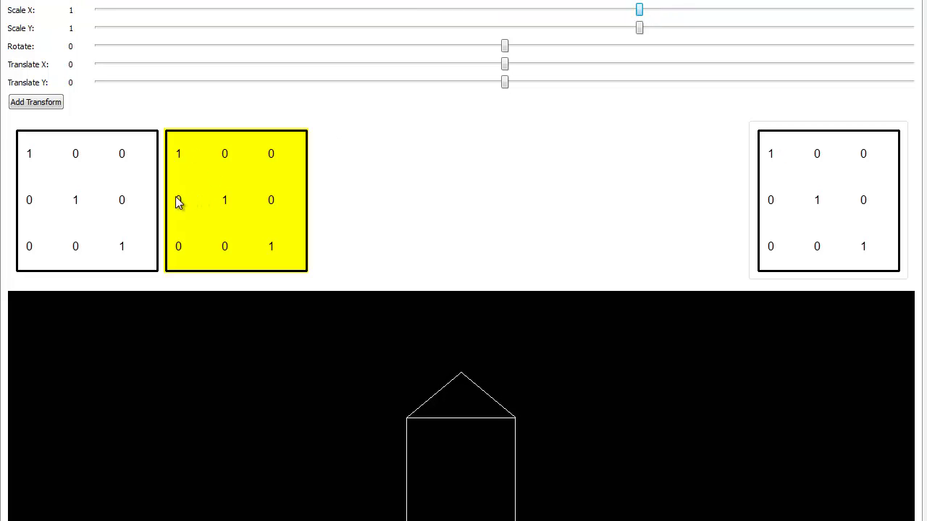
pyautogui.click(98, 206)
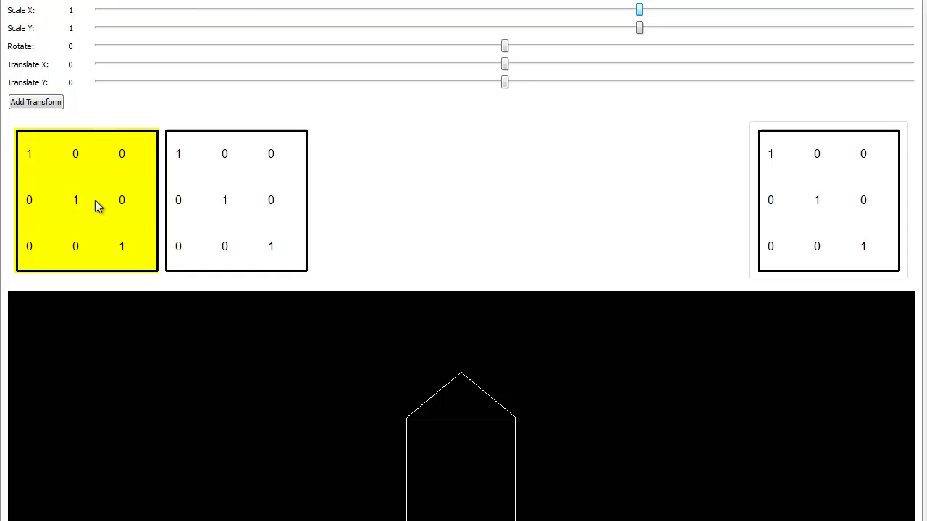
pyautogui.click(219, 203)
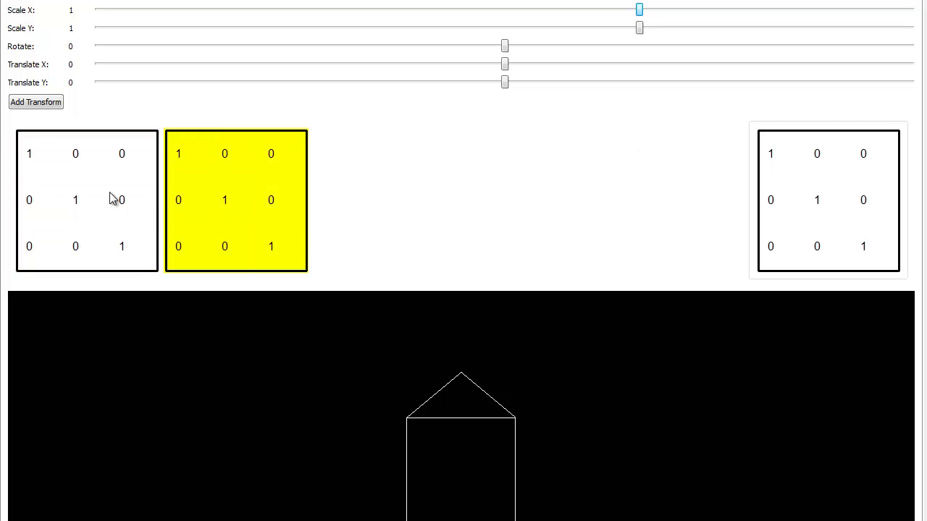
pyautogui.click(106, 192)
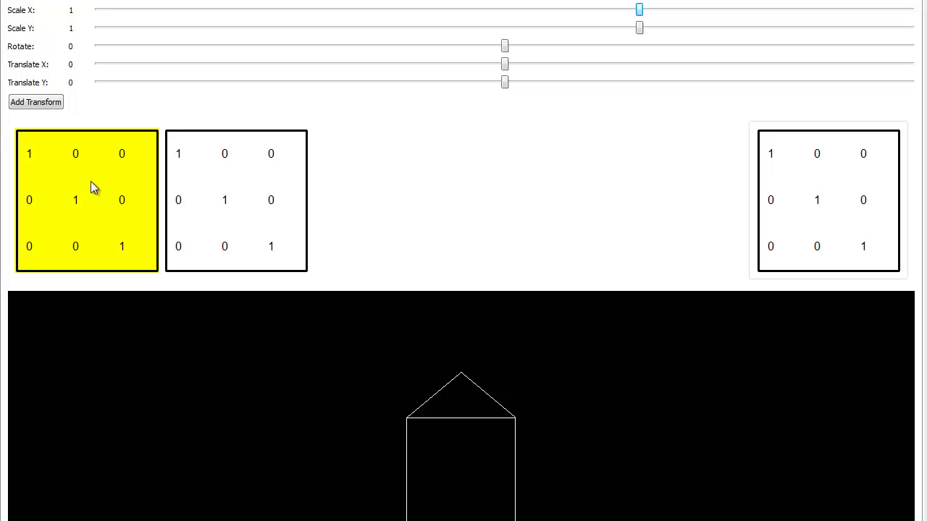
# Step: Set the first matrix to Scale X 2 and Scale Y 0.5, then nudge the second's rotation to 0.01
pyautogui.moveTo(640, 11); pyautogui.dragTo(775, 14)
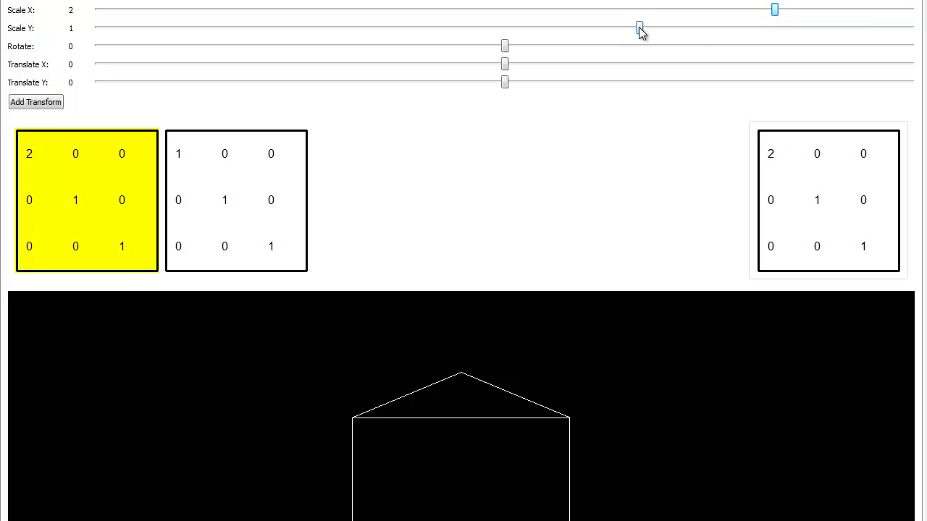
pyautogui.moveTo(639, 29); pyautogui.dragTo(573, 27)
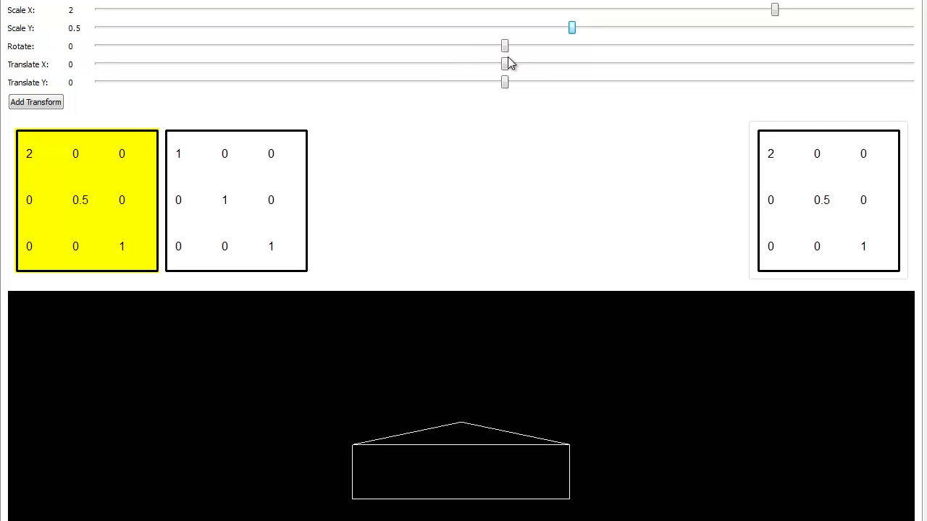
pyautogui.click(239, 156)
pyautogui.moveTo(505, 49)
pyautogui.mouseDown()
pyautogui.moveTo(574, 56)
pyautogui.moveTo(383, 59)
pyautogui.moveTo(588, 68)
pyautogui.moveTo(428, 79)
pyautogui.moveTo(640, 95)
pyautogui.moveTo(424, 94)
pyautogui.moveTo(533, 94)
pyautogui.moveTo(496, 92)
pyautogui.mouseUp()
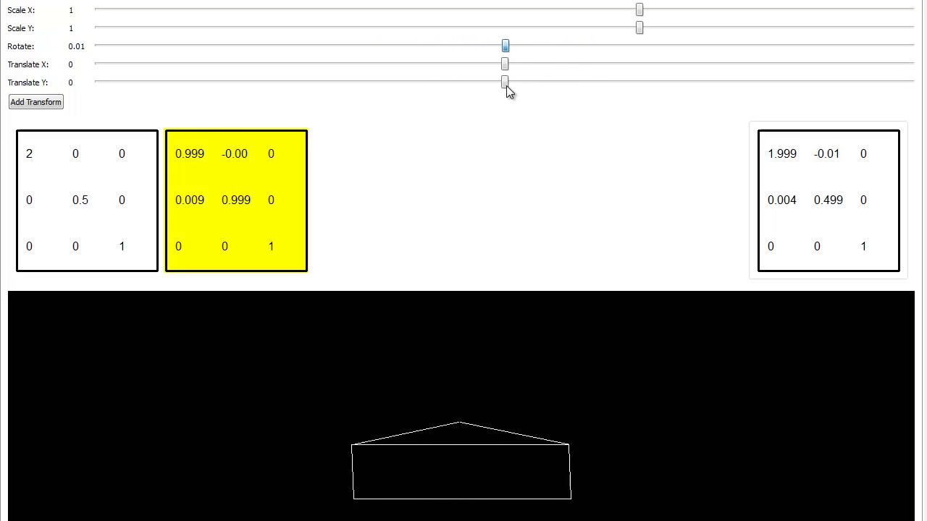
# Step: Set the second matrix's rotation to about 1.57, laying the flattened house on its side
pyautogui.click(506, 83)
pyautogui.moveTo(505, 49); pyautogui.dragTo(708, 56)
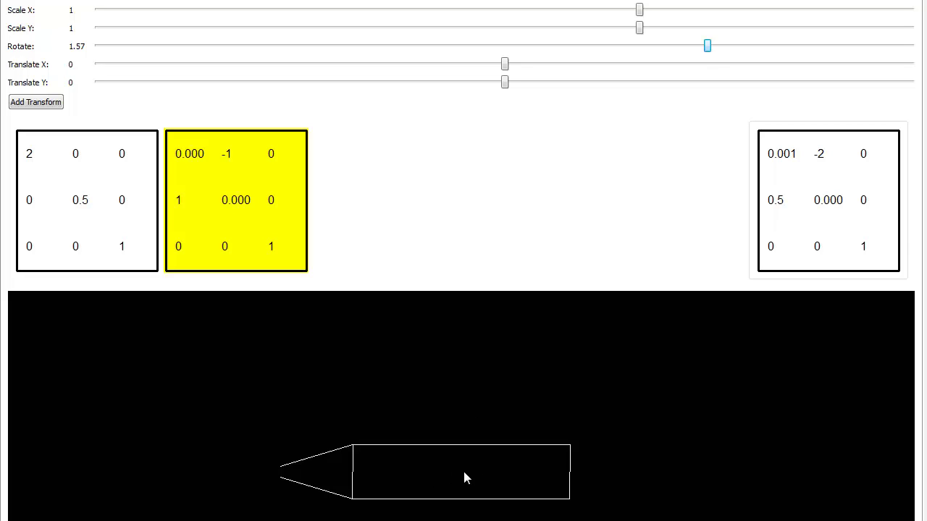
pyautogui.moveTo(707, 46); pyautogui.dragTo(505, 48)
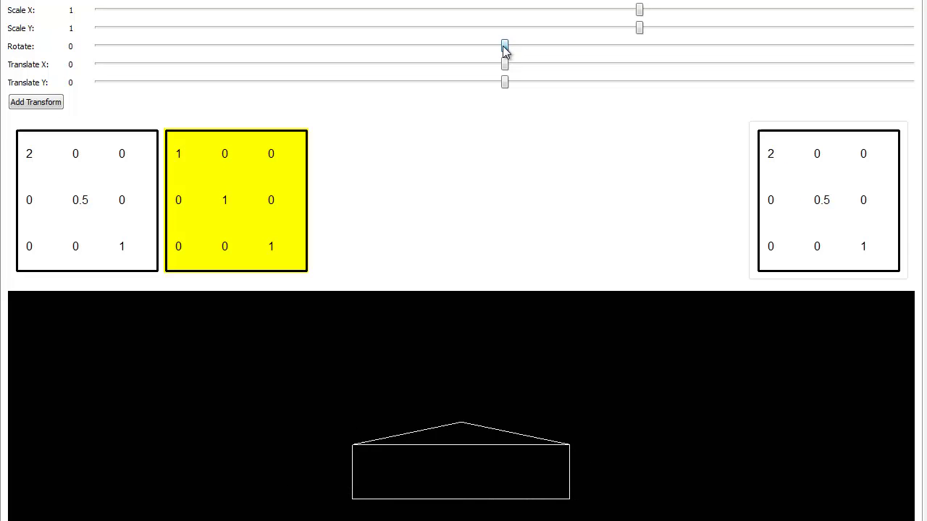
pyautogui.moveTo(505, 48); pyautogui.dragTo(708, 48)
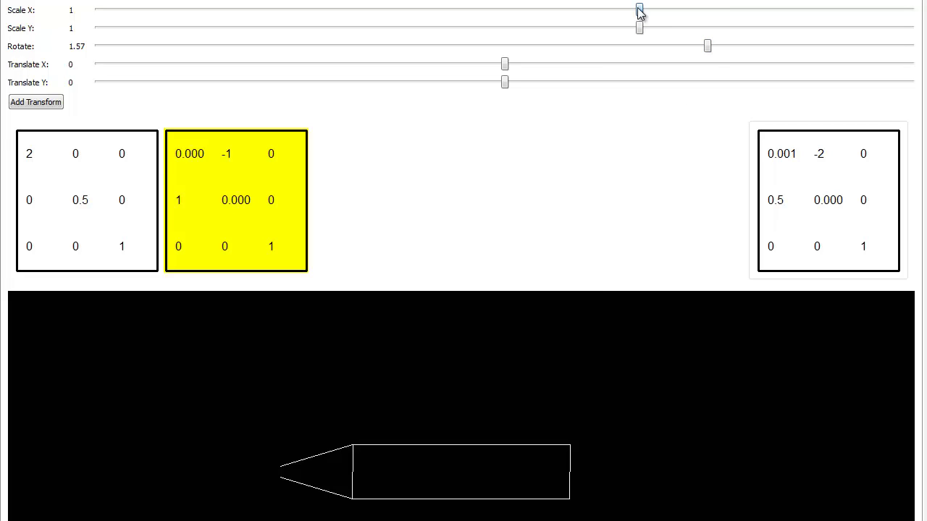
# Step: Widen the house with a larger Scale X on the first matrix and draw a red reference line across it
pyautogui.click(39, 157)
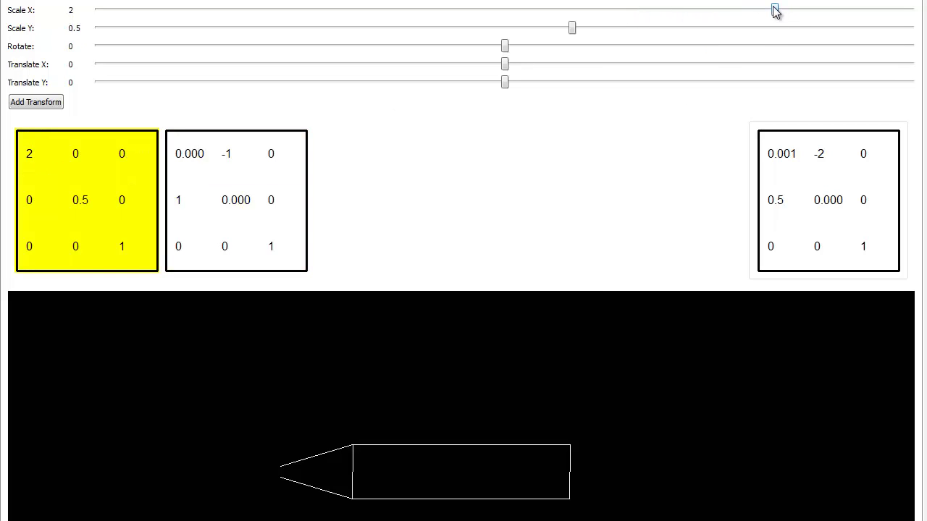
pyautogui.moveTo(776, 13); pyautogui.dragTo(864, 10)
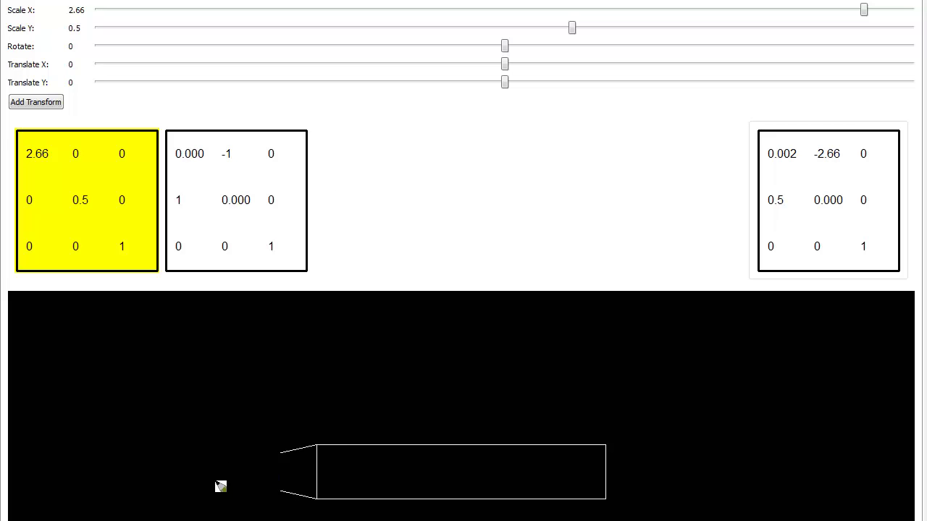
pyautogui.rightClick(252, 3)
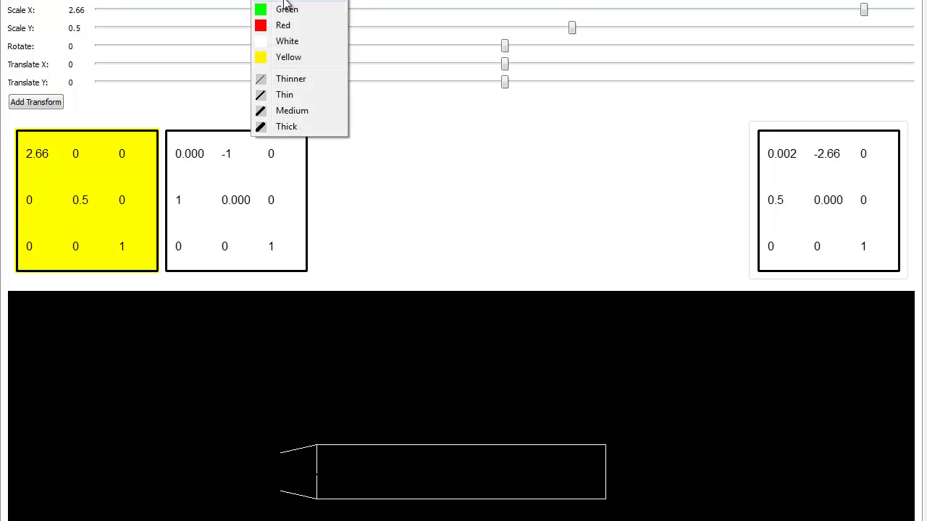
pyautogui.click(283, 25)
pyautogui.moveTo(216, 472)
pyautogui.mouseDown()
pyautogui.moveTo(503, 484)
pyautogui.moveTo(828, 474)
pyautogui.mouseUp()
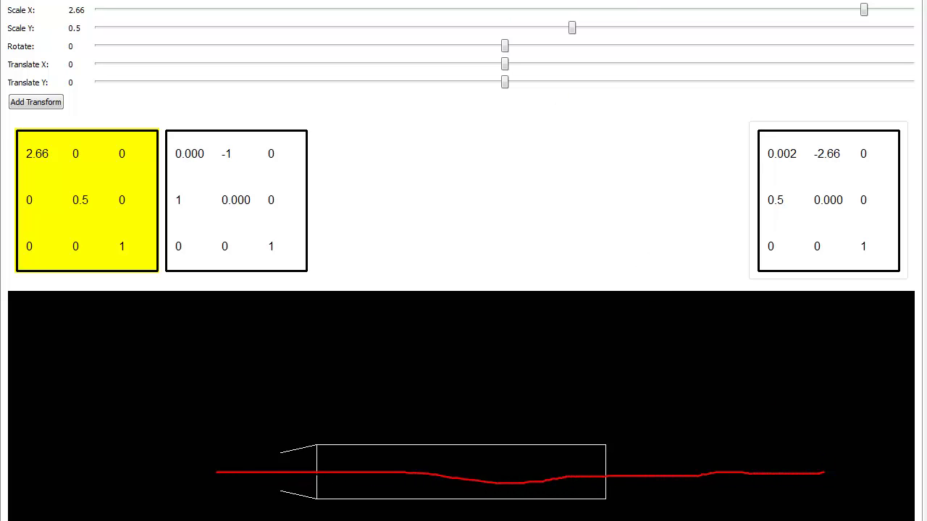
# Step: Sweep the first matrix's scale sliders, finally bringing Scale X and Scale Y back to 1
pyautogui.moveTo(868, 6); pyautogui.dragTo(809, 33)
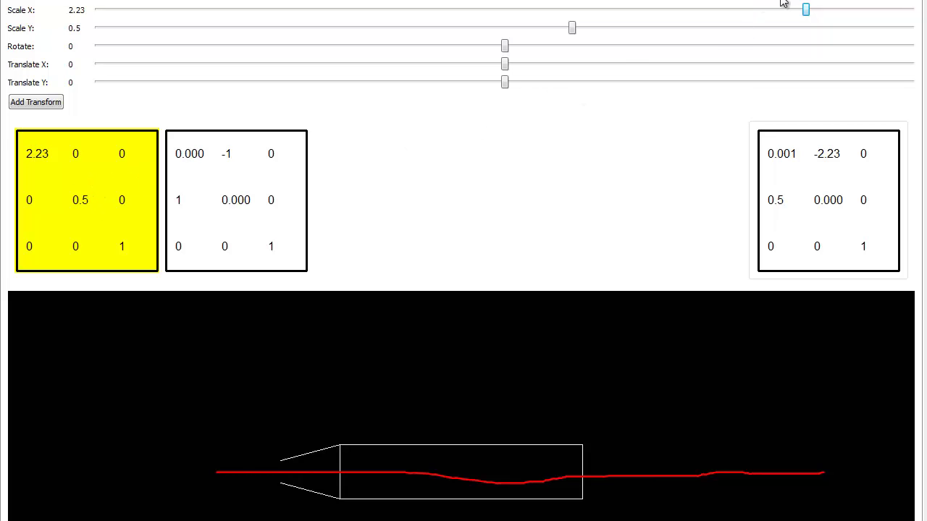
pyautogui.moveTo(806, 9)
pyautogui.mouseDown()
pyautogui.moveTo(648, 10)
pyautogui.moveTo(817, 10)
pyautogui.mouseUp()
pyautogui.moveTo(753, 39); pyautogui.dragTo(692, 33)
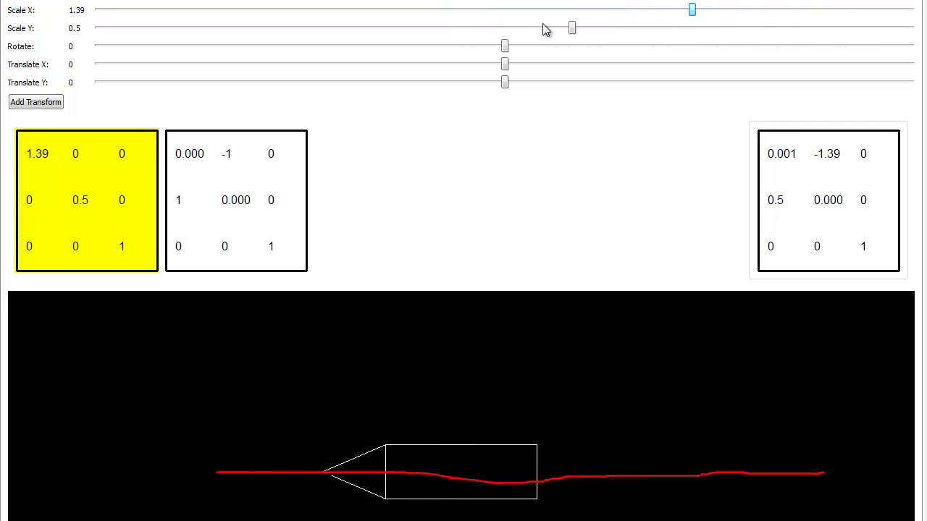
pyautogui.moveTo(575, 35); pyautogui.dragTo(608, 50)
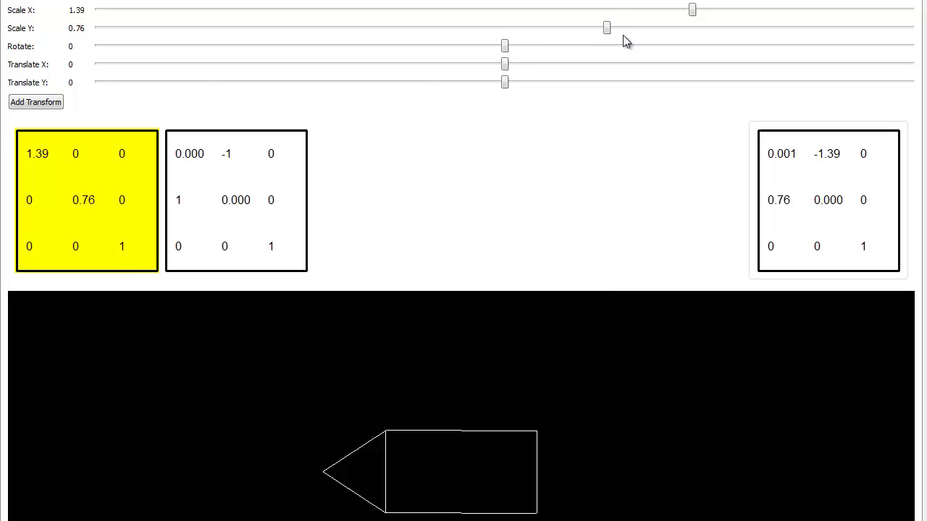
pyautogui.moveTo(610, 35); pyautogui.dragTo(640, 31)
# Step: Return both scale factors to 1 and rotation to 0 so the house stands upright
pyautogui.moveTo(693, 10); pyautogui.dragTo(640, 13)
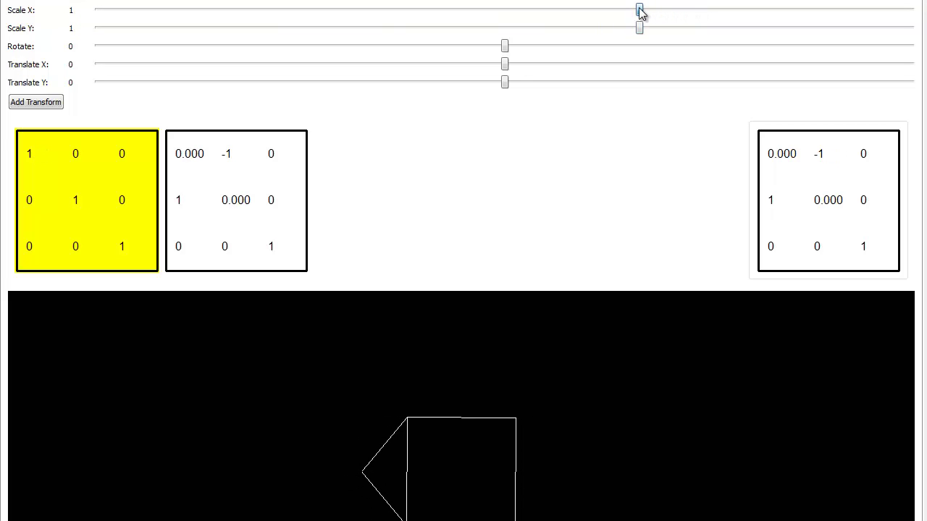
pyautogui.click(274, 183)
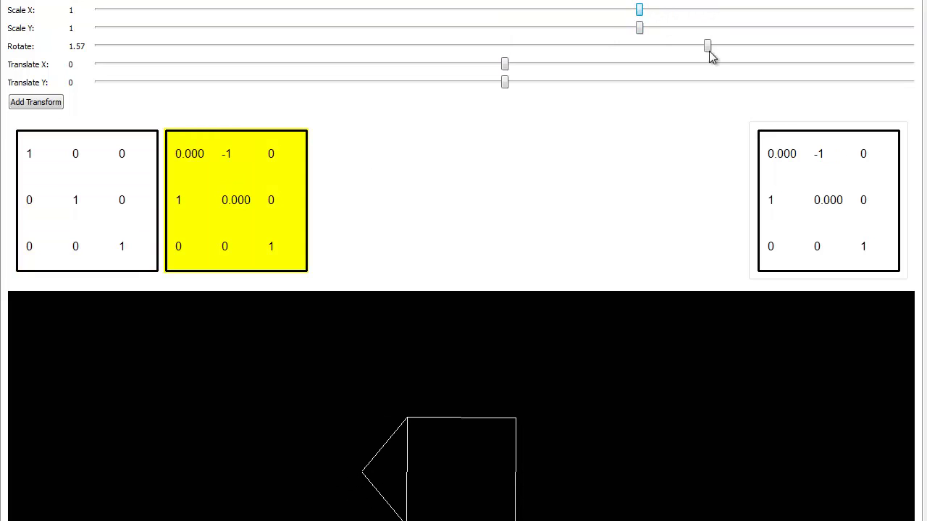
pyautogui.moveTo(709, 50); pyautogui.dragTo(504, 45)
# Step: With the first matrix selected, sketch an empty red bracket beside the matrices
pyautogui.click(97, 233)
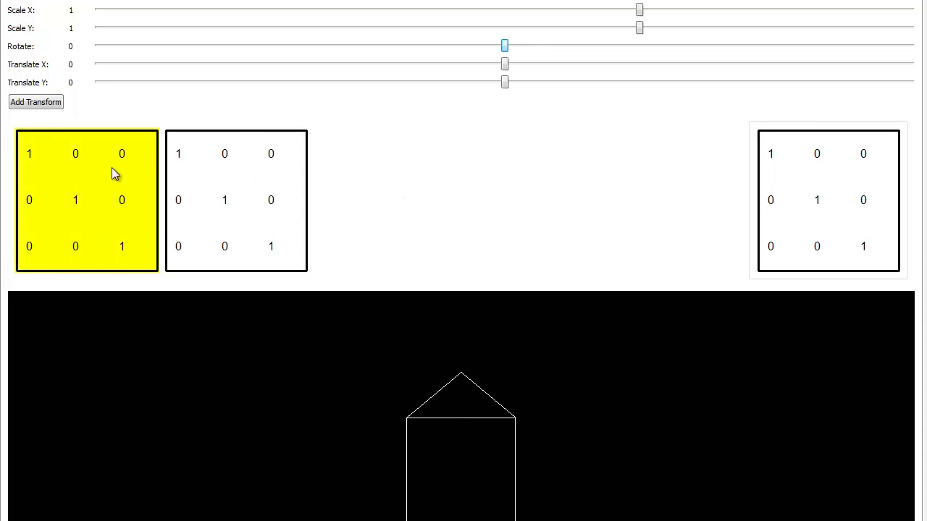
pyautogui.hotkey('ctrl', '2')
pyautogui.moveTo(351, 132)
pyautogui.mouseDown()
pyautogui.moveTo(333, 153)
pyautogui.moveTo(331, 251)
pyautogui.moveTo(345, 257)
pyautogui.moveTo(396, 135)
pyautogui.moveTo(375, 259)
pyautogui.mouseUp()
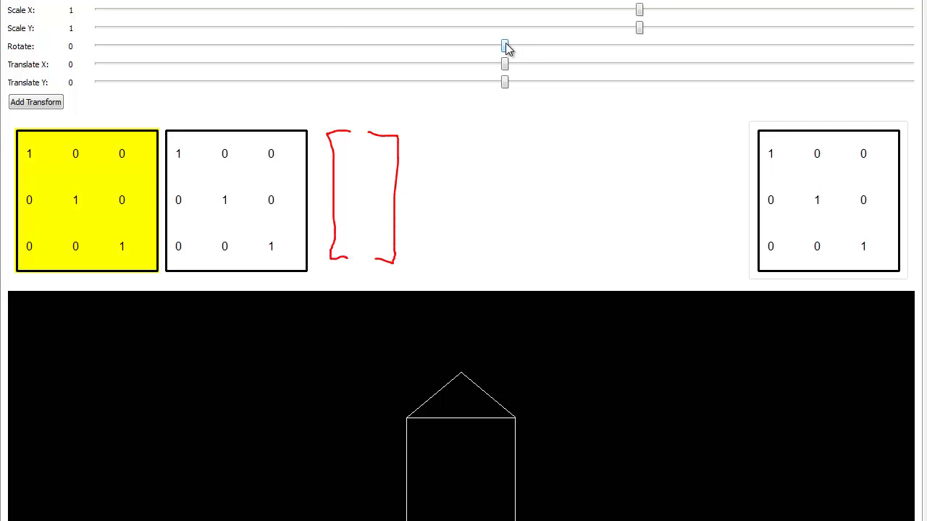
# Step: Rotate the first matrix by 1.55, then set the second matrix's vertical scale to 0.82
pyautogui.moveTo(507, 45); pyautogui.dragTo(265, 193)
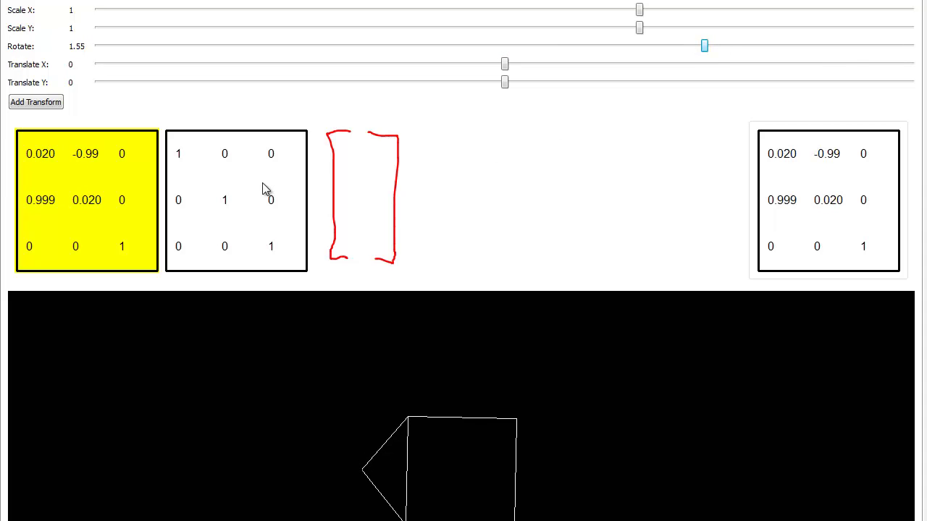
pyautogui.click(252, 186)
pyautogui.moveTo(639, 29); pyautogui.dragTo(615, 43)
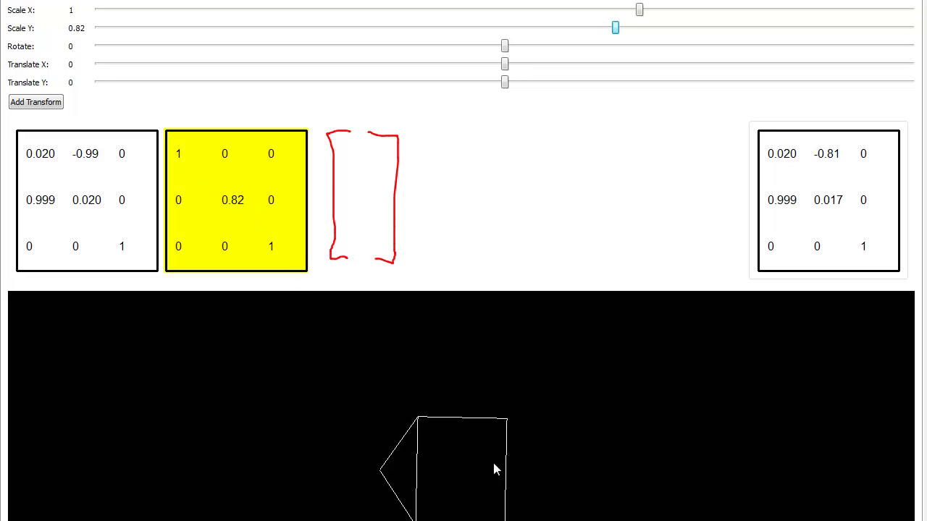
# Step: Set the scale to 0.2 by 2.01 and the first matrix's rotation to 0.72
pyautogui.moveTo(616, 29); pyautogui.dragTo(775, 32)
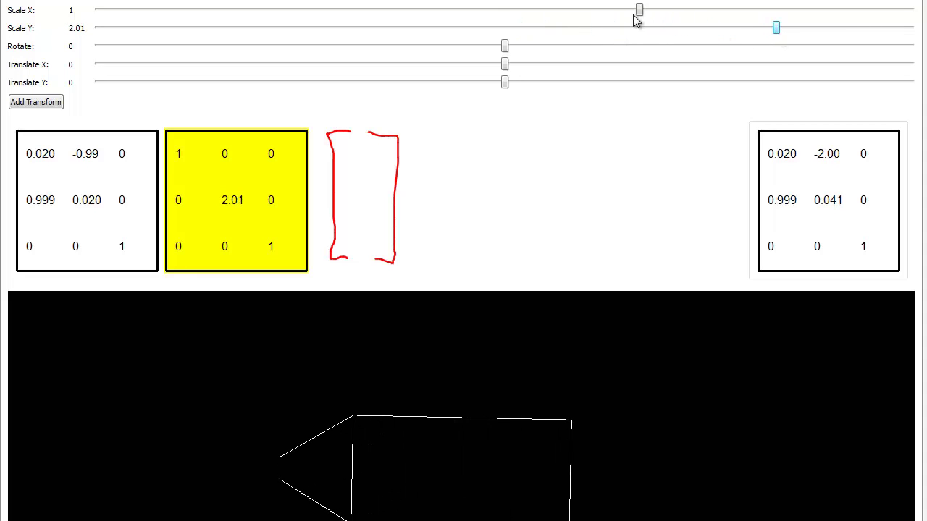
pyautogui.moveTo(642, 11); pyautogui.dragTo(534, 14)
pyautogui.click(121, 205)
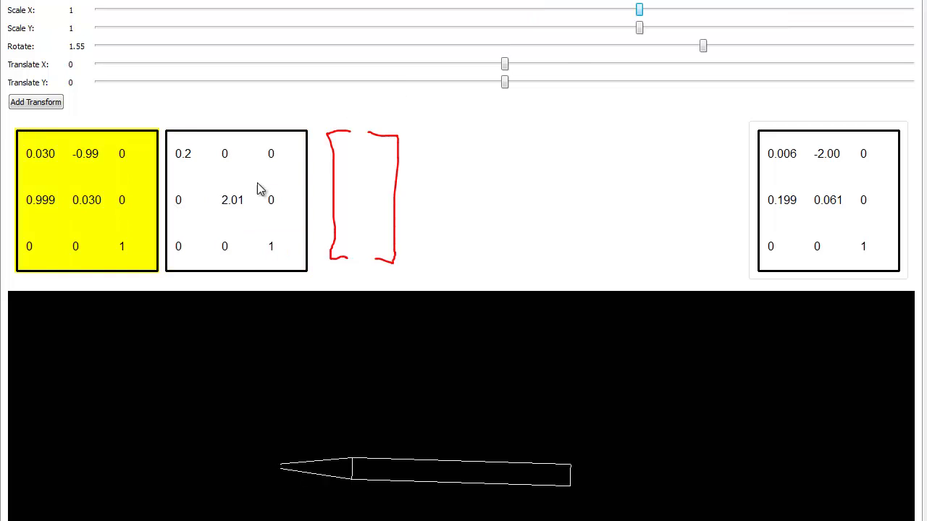
pyautogui.moveTo(708, 50); pyautogui.dragTo(599, 77)
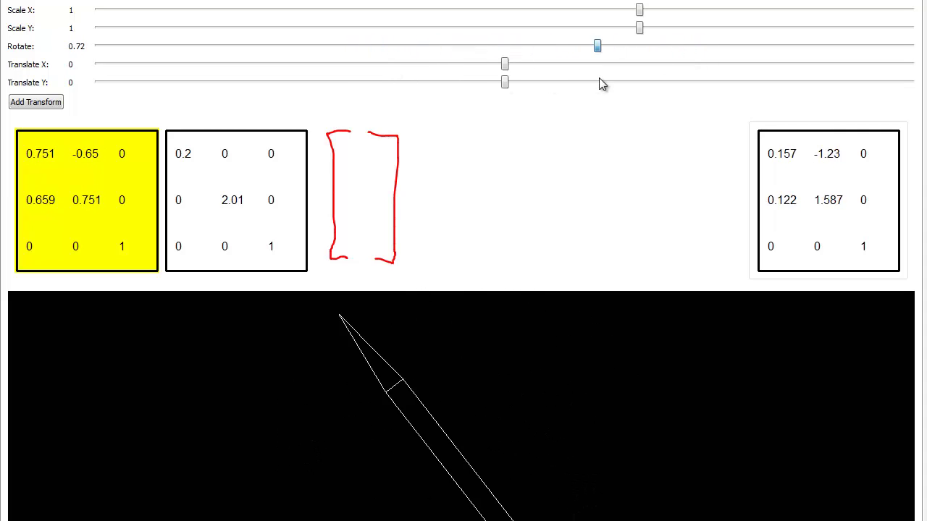